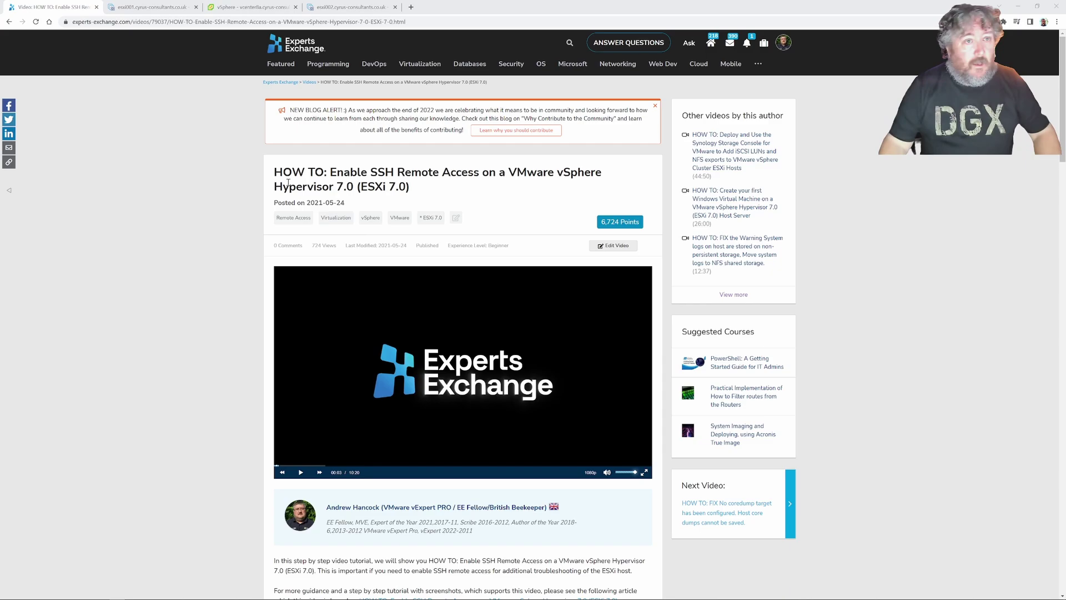
- Show the esxi001.cyrus-consultants.co.uk Host Client tab, then open the Windows Start menu
click(113, 9)
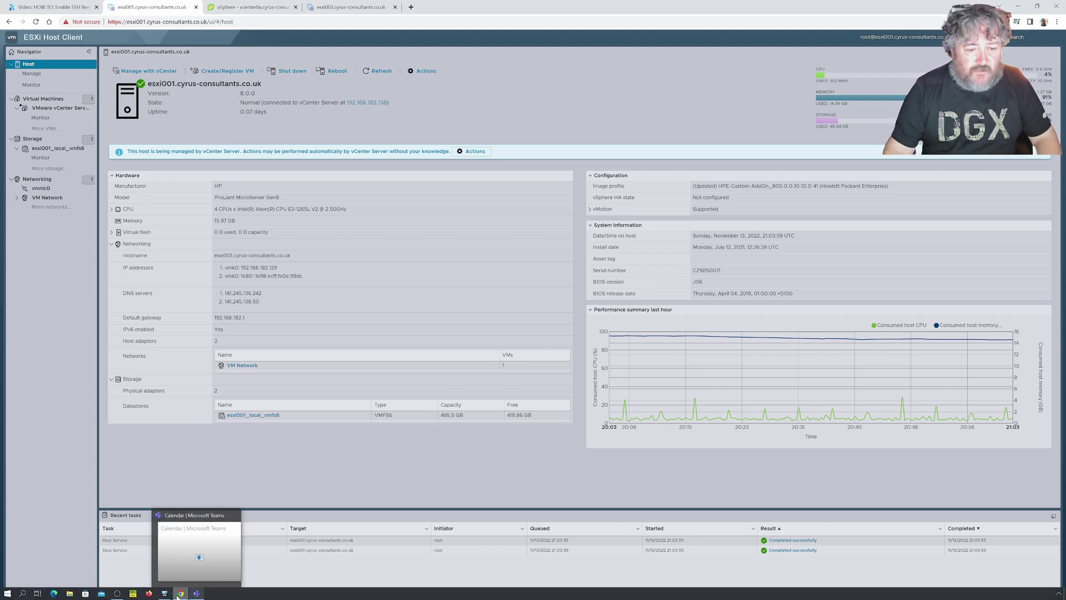
click(8, 593)
- Launch PuTTY from Run and open the saved esxi001 session, which gets connection refused
right_click(9, 593)
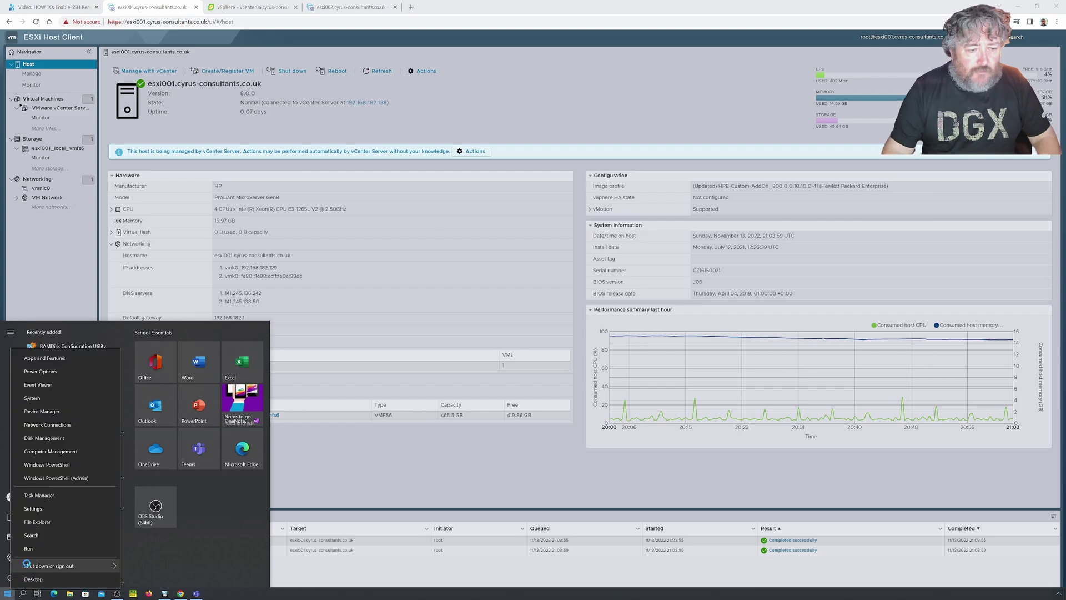
click(30, 555)
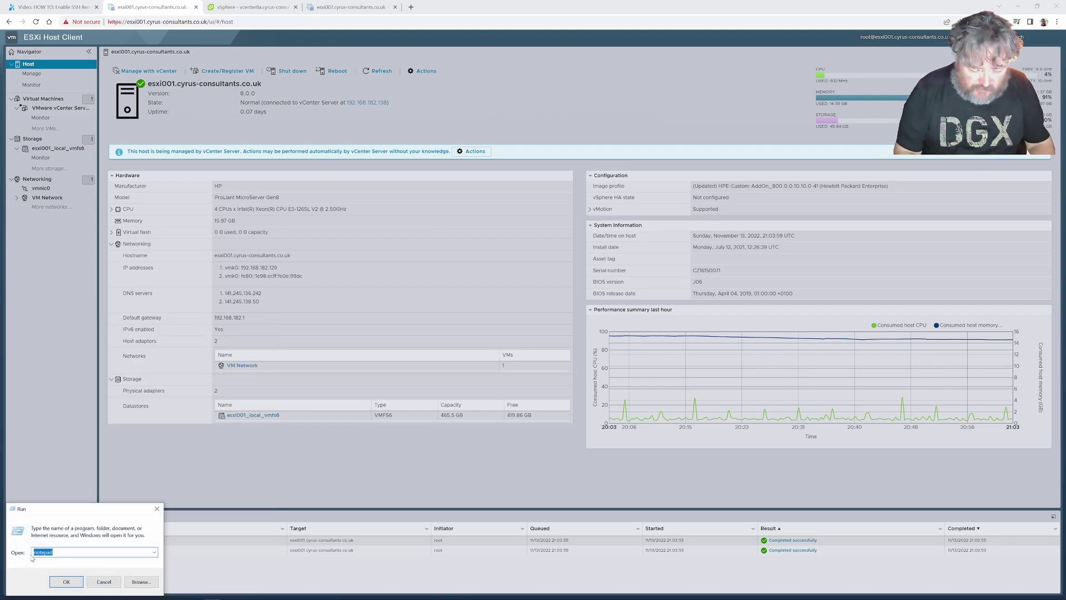
text(puu)
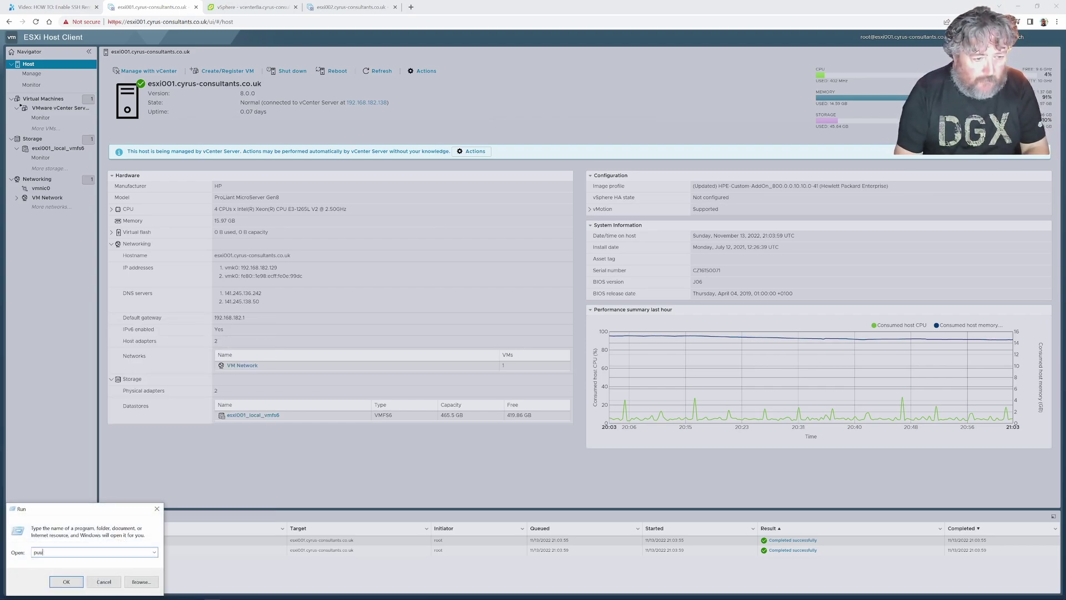
text(ty)
key(Return)
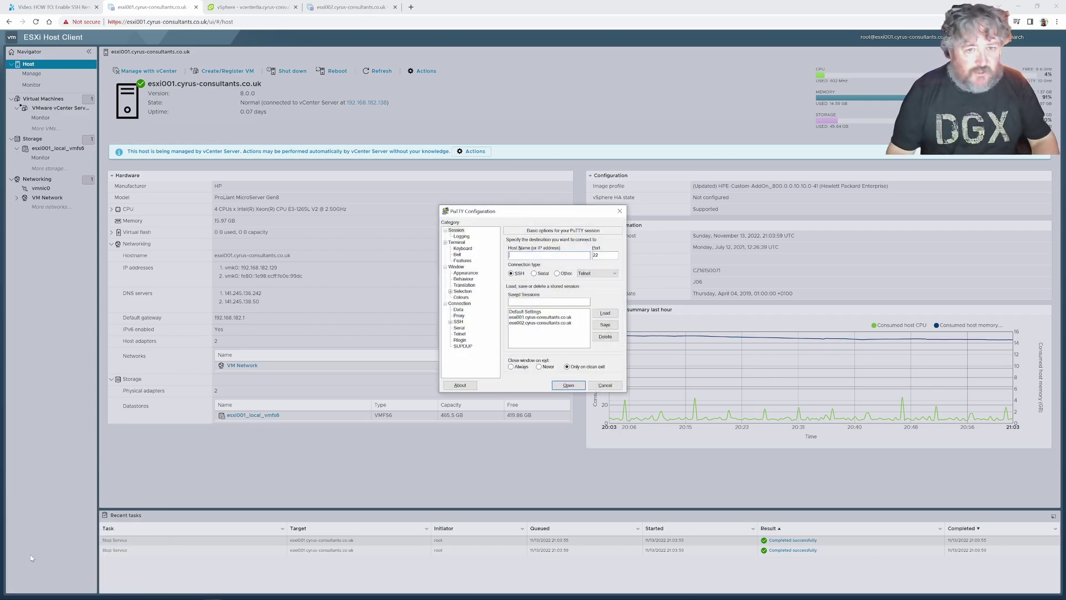
click(515, 318)
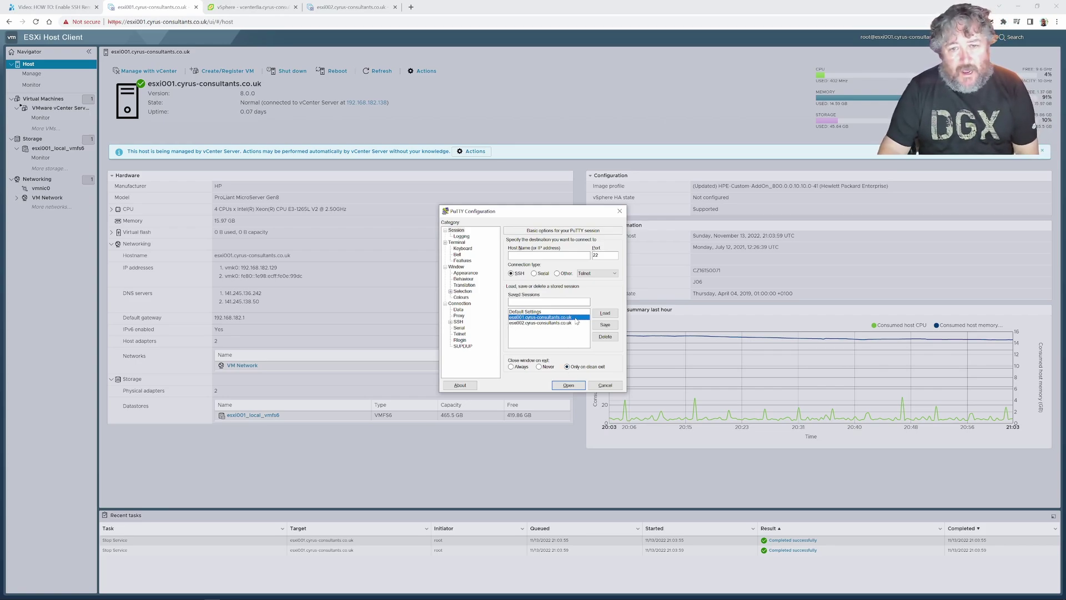
click(568, 384)
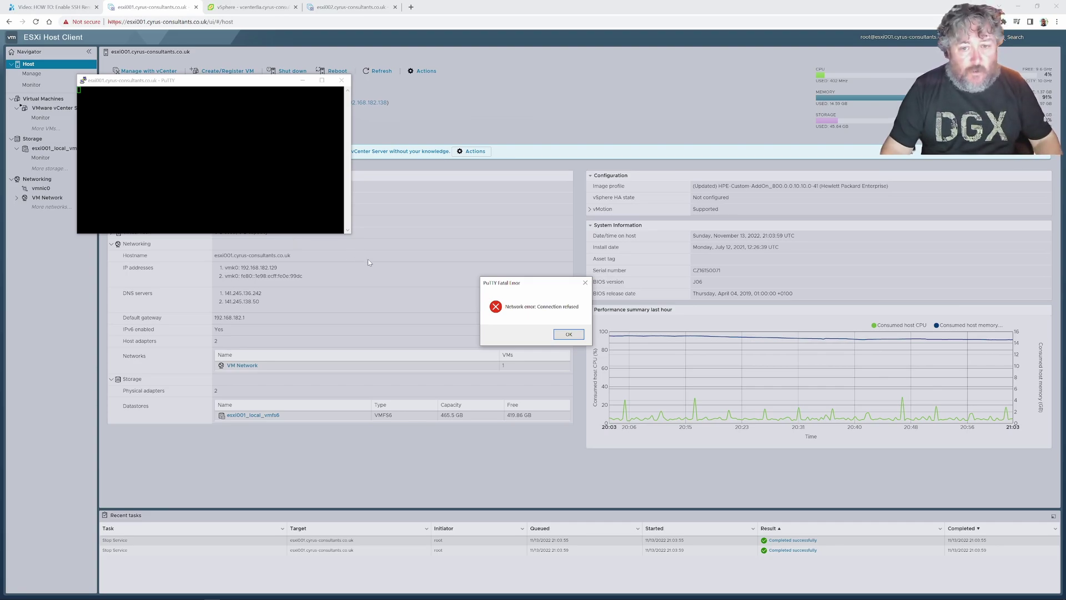
- Dismiss the PuTTY error and enable Secure Shell (SSH) on host esxi001 via Services
click(568, 334)
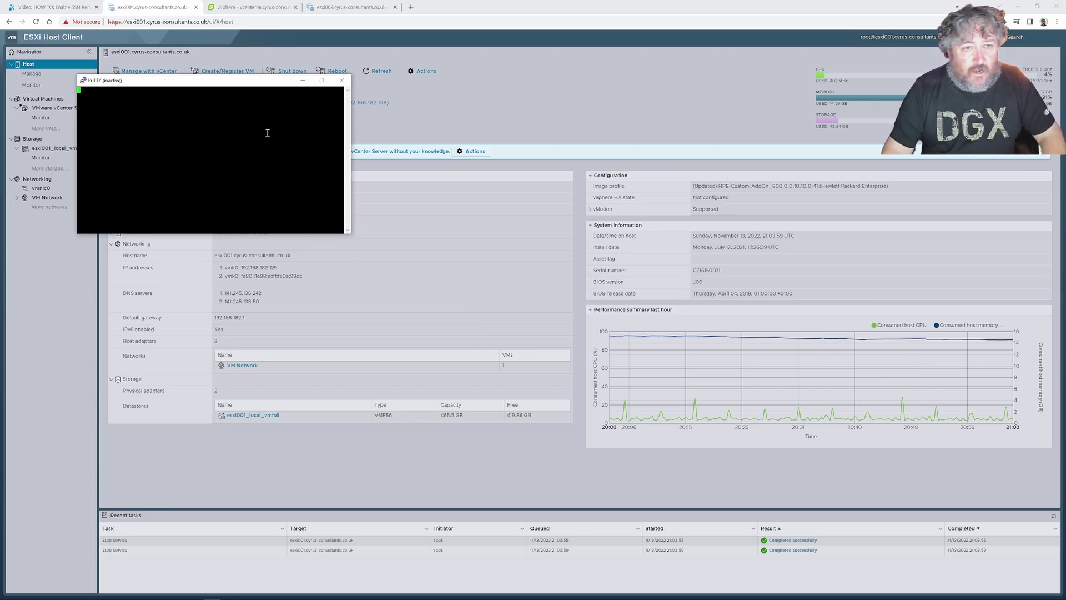
drag(239, 86, 750, 115)
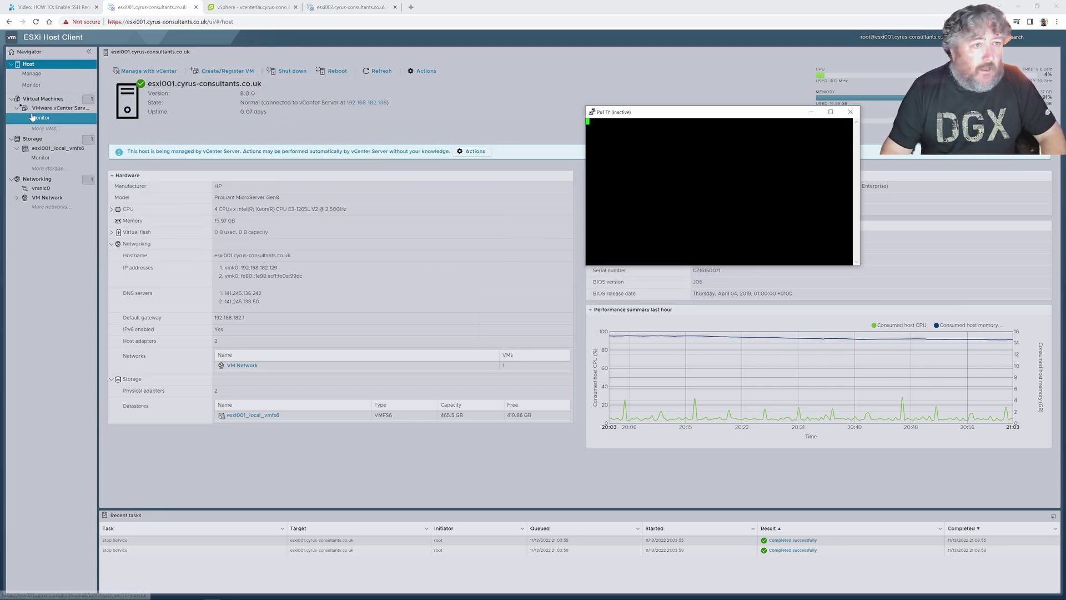
click(39, 70)
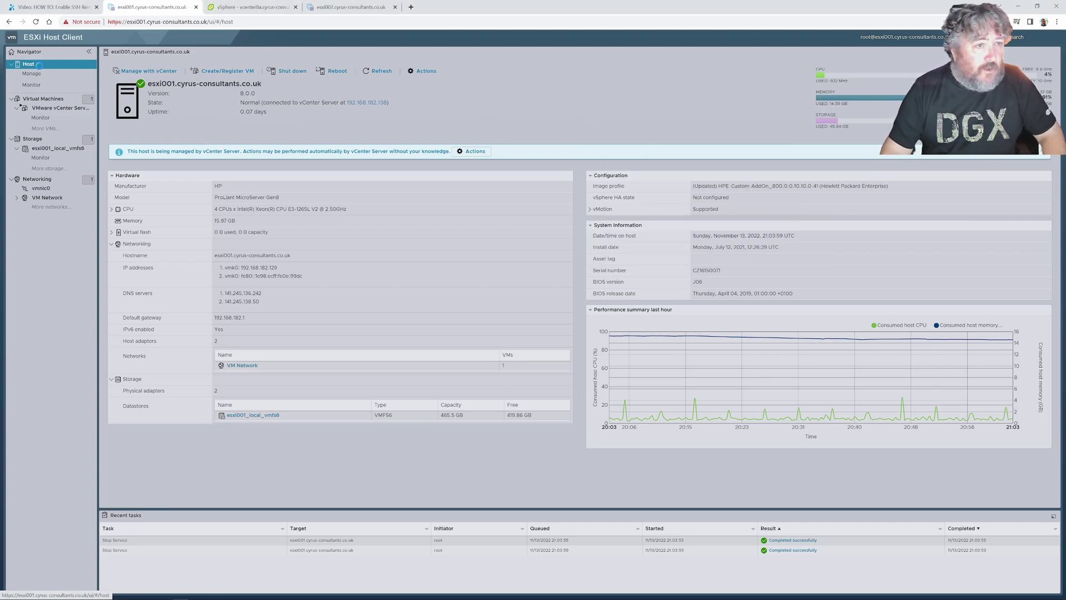
right_click(39, 67)
mouse_move(79, 156)
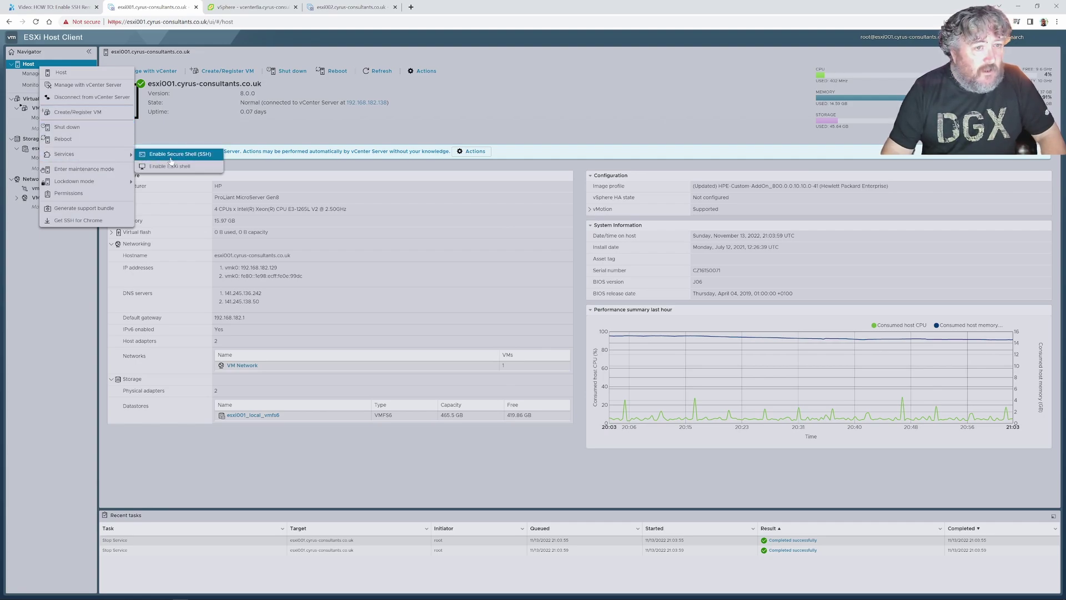
click(171, 159)
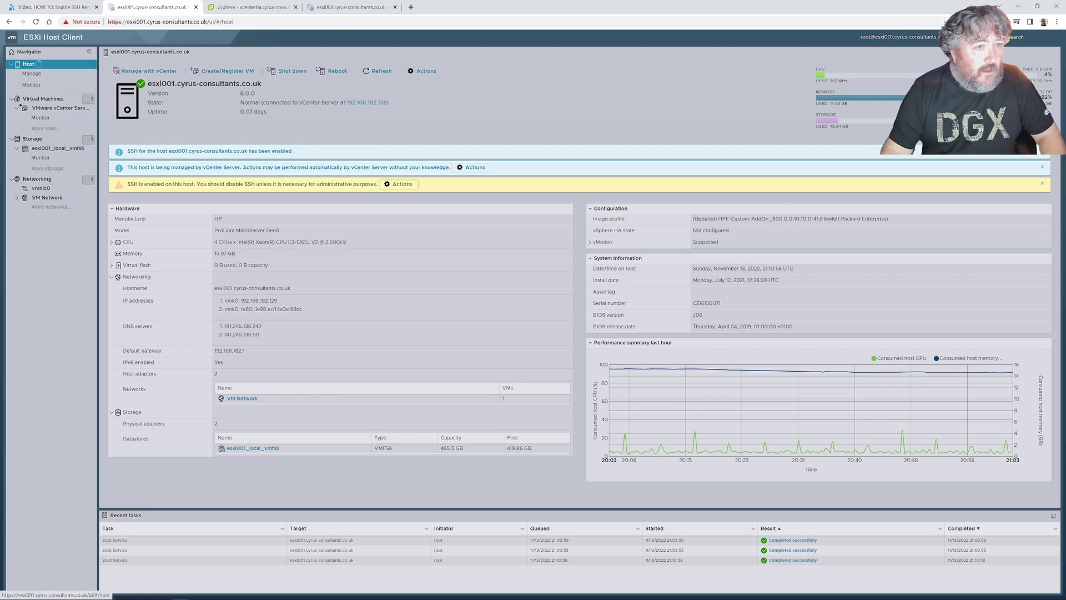
- Enable the ESXi Shell on host esxi001 via the host's Services menu
right_click(40, 66)
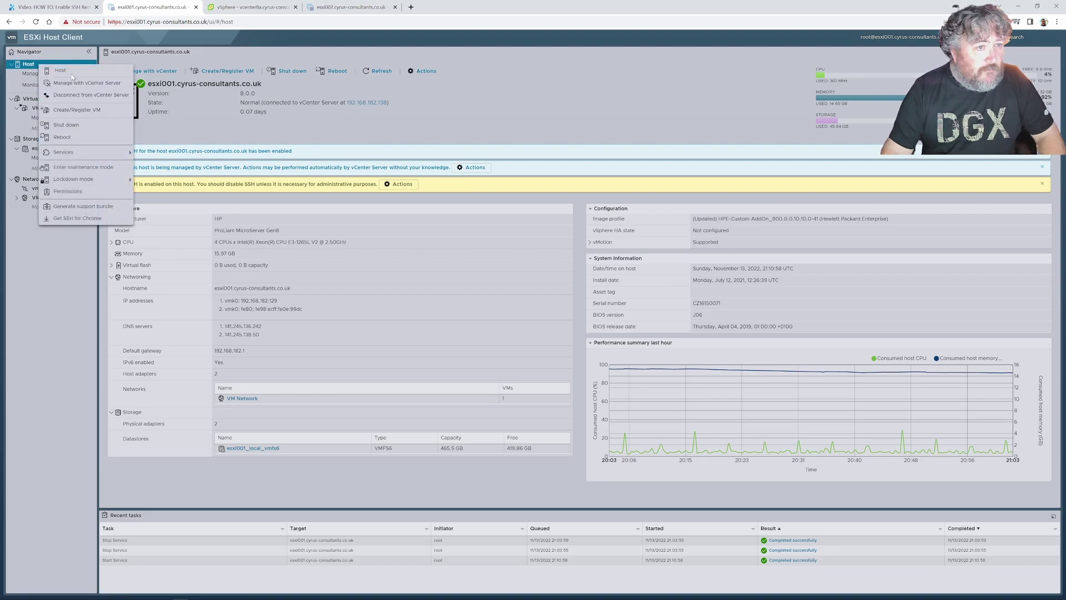
mouse_move(63, 151)
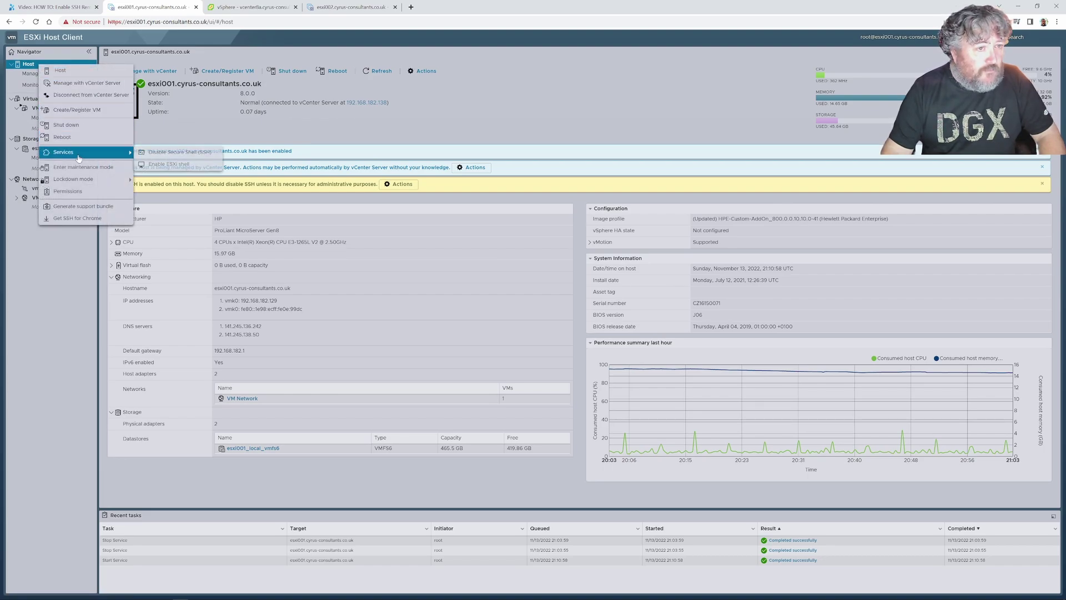
click(182, 165)
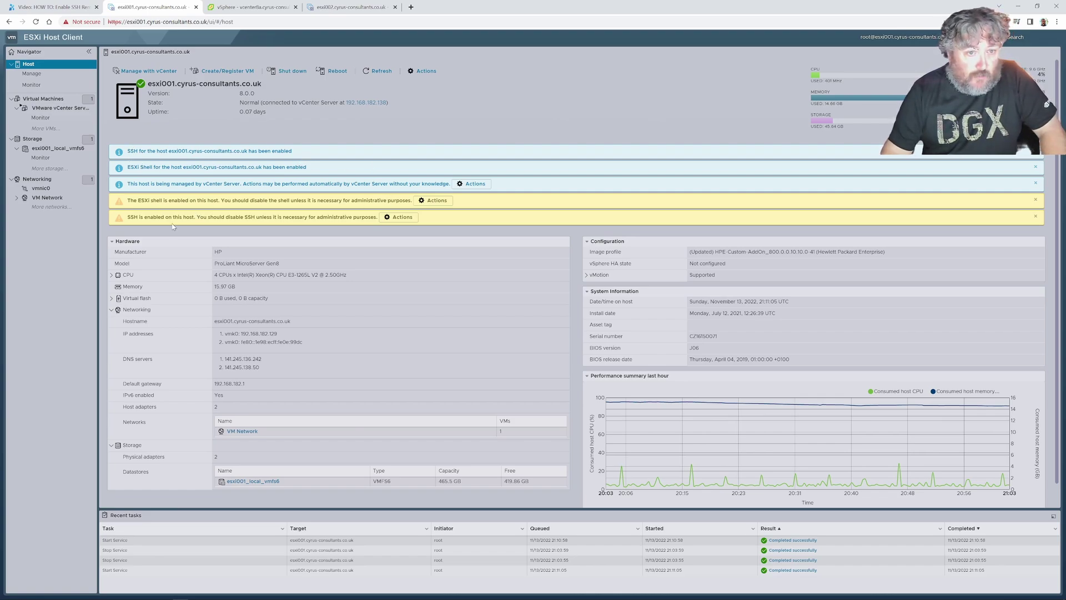
- Restart the PuTTY session to esxi001, log in as root, and widen the terminal
mouse_move(276, 594)
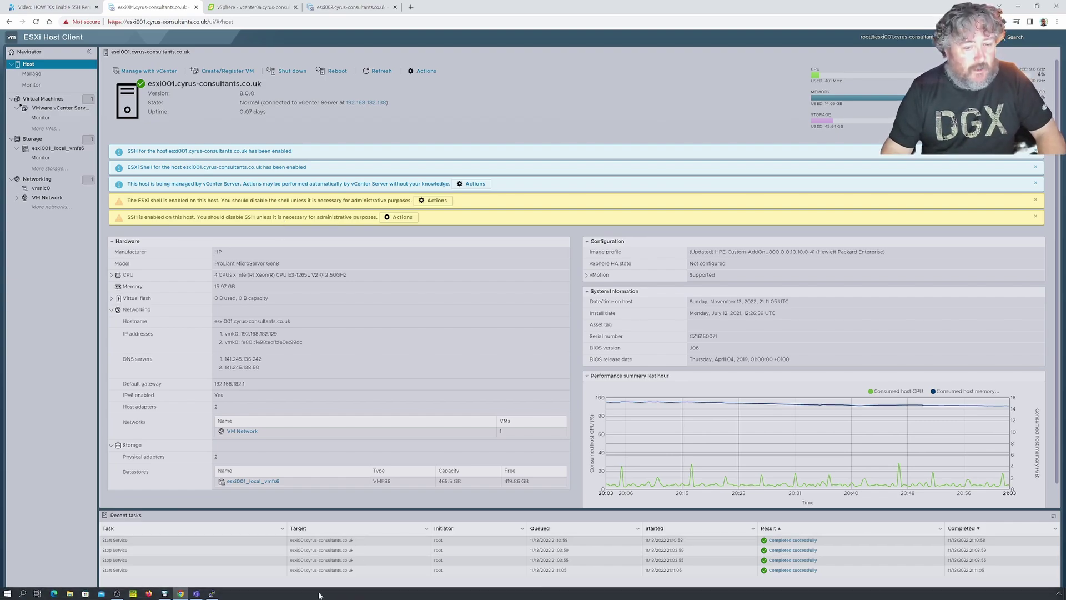
click(213, 594)
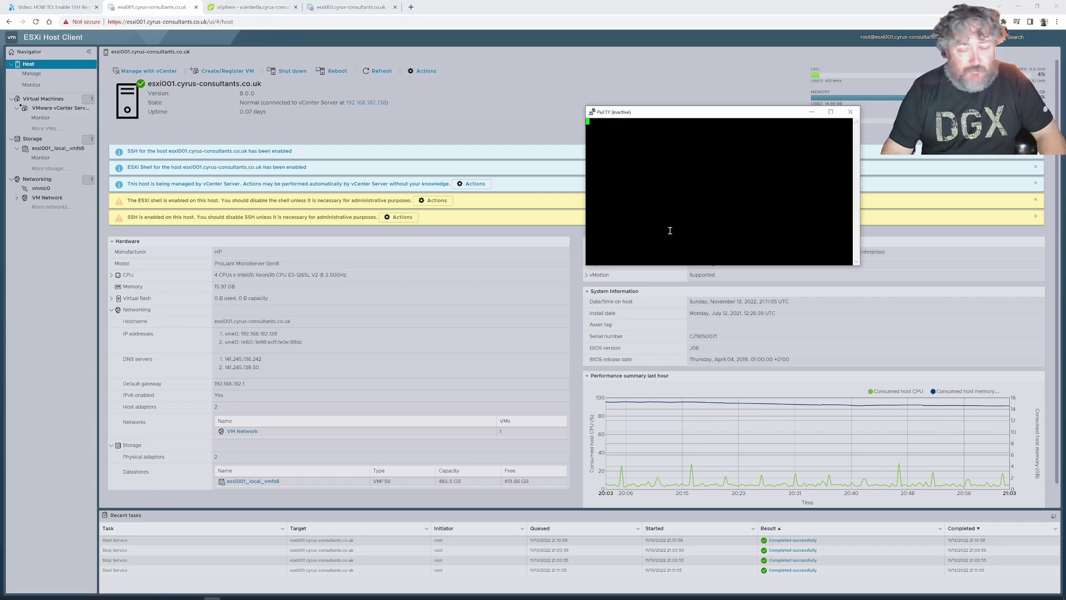
drag(723, 120, 366, 143)
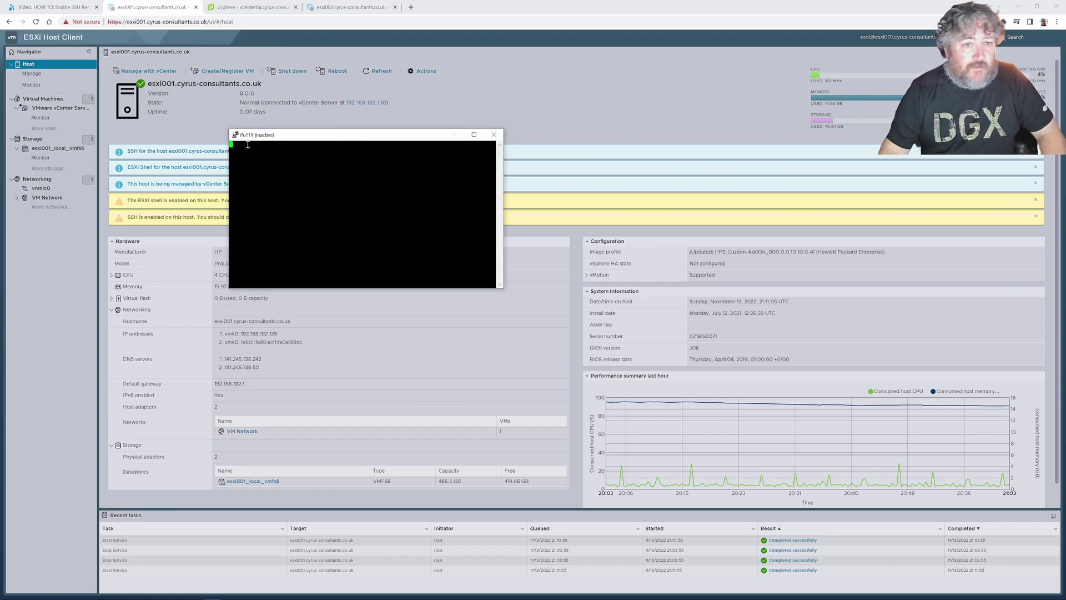
click(235, 134)
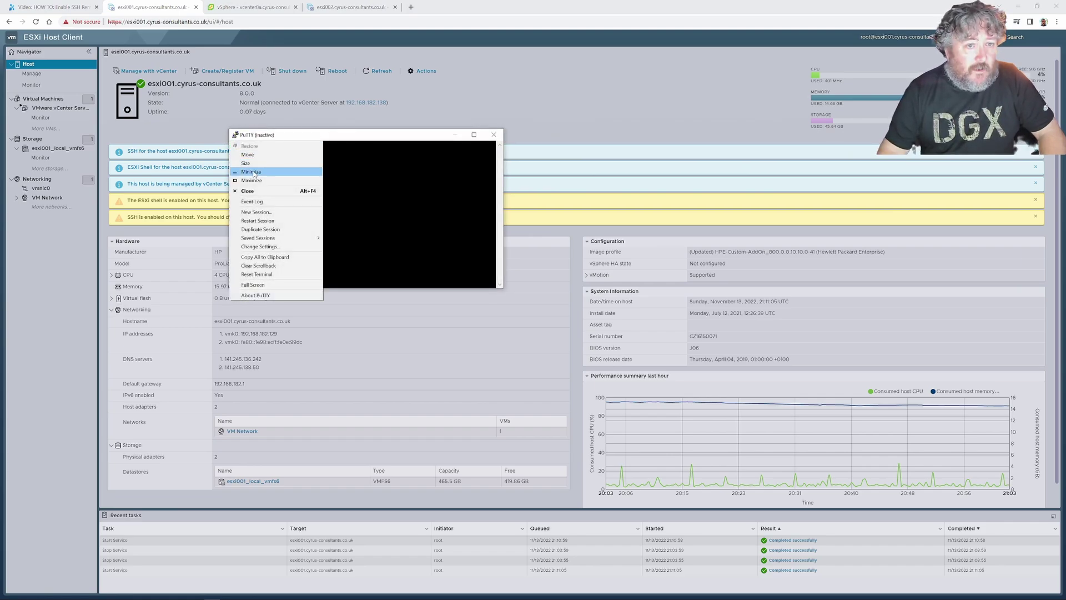
click(272, 222)
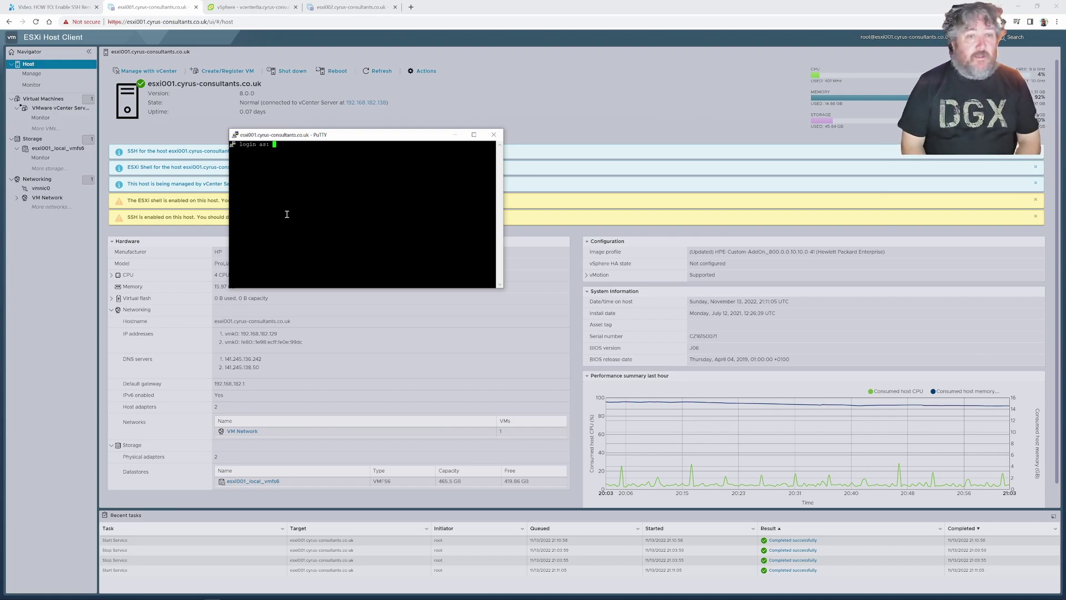
text(root)
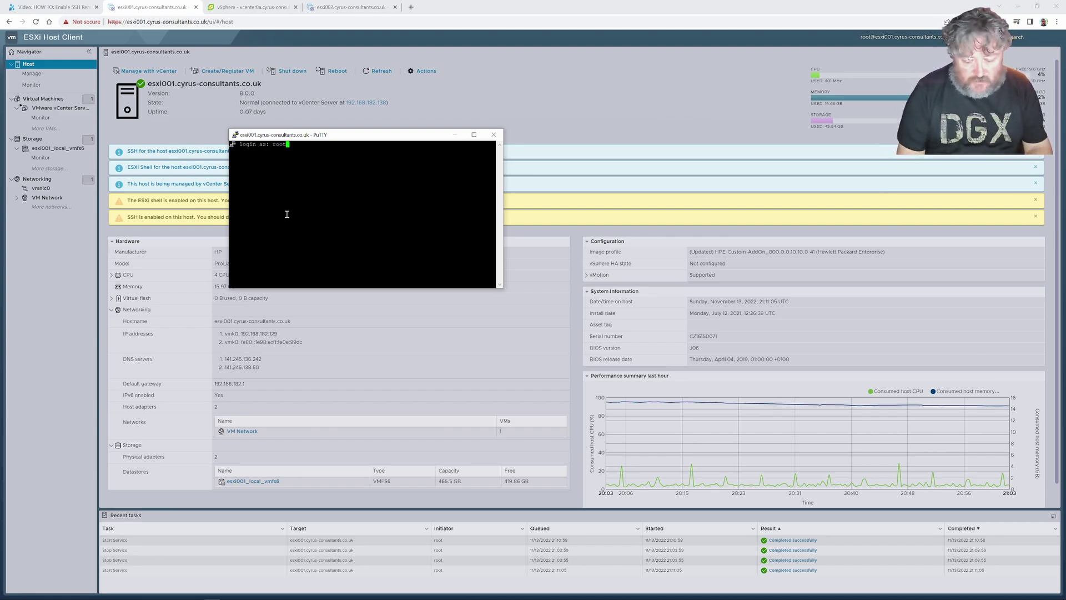
key(Return)
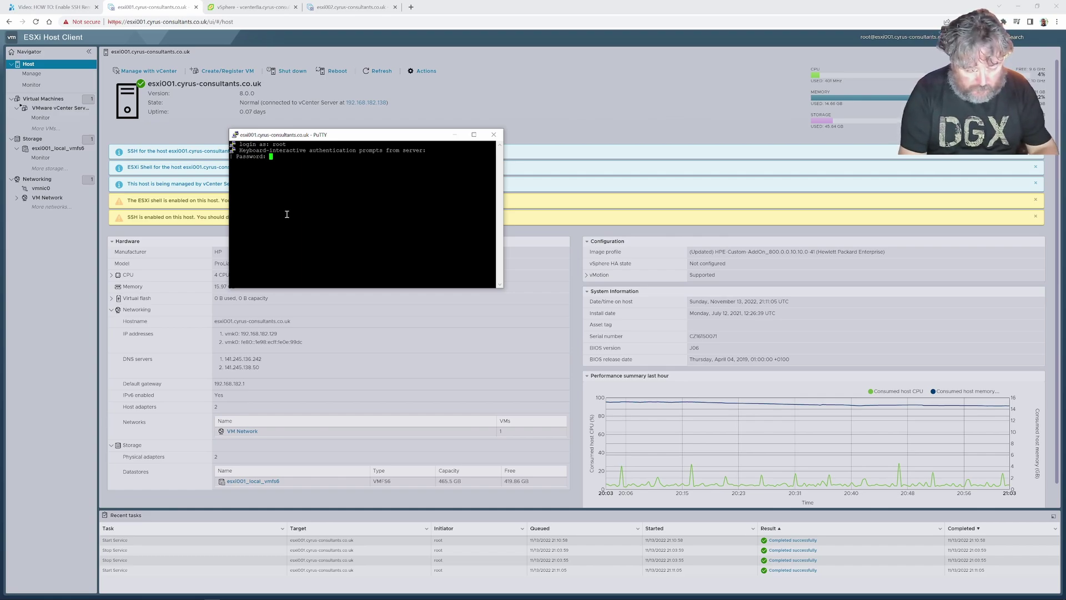
key(Return)
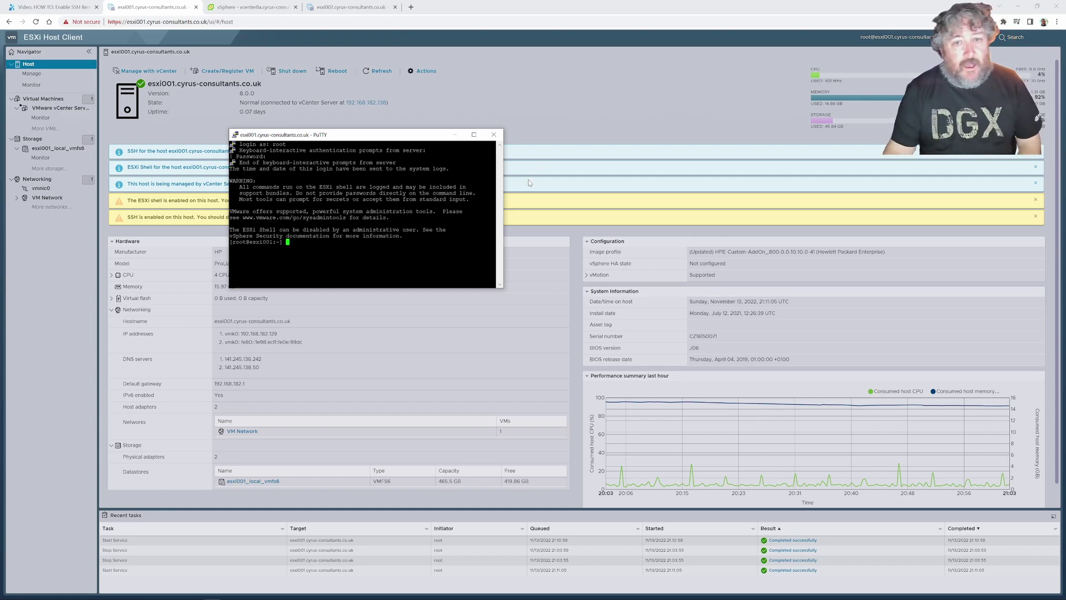
drag(503, 192, 911, 185)
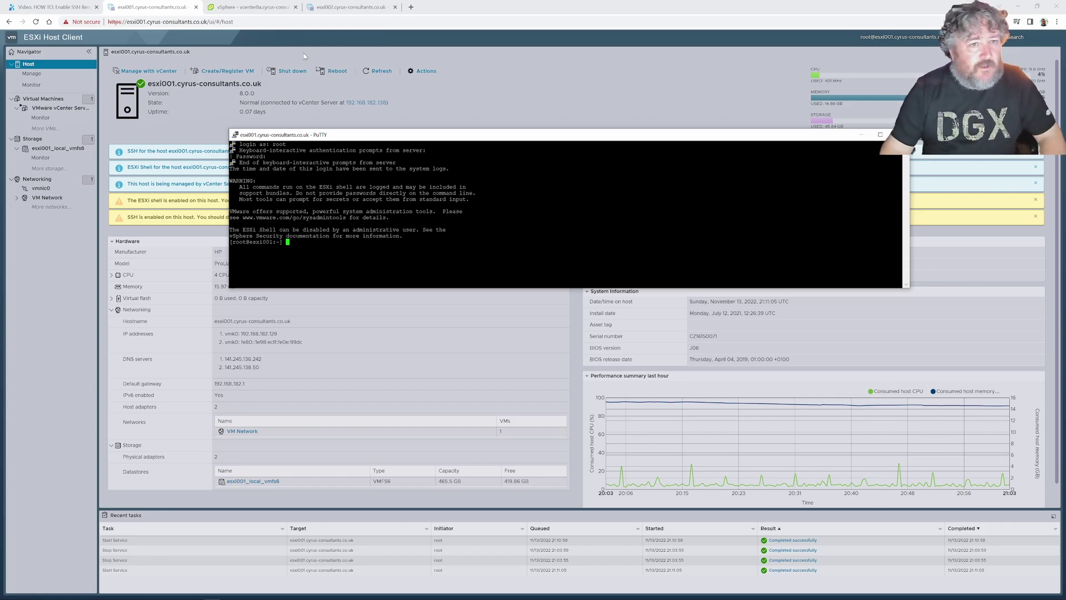
- In the vCenter inventory, move from esxi001 to host esxi002.cyrus-consultants.co.uk's summary
click(220, 11)
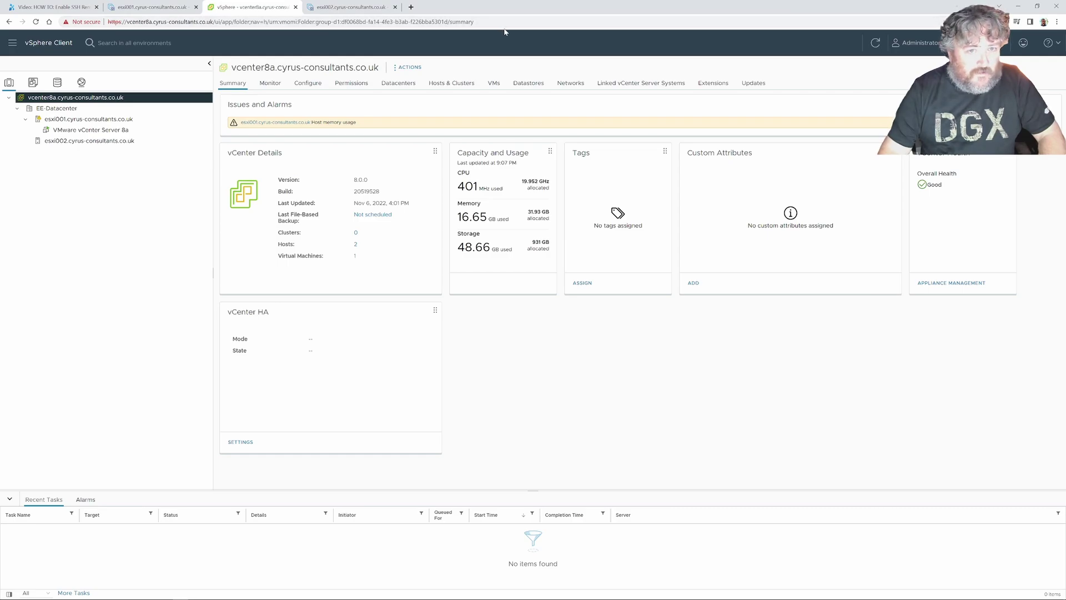
click(80, 121)
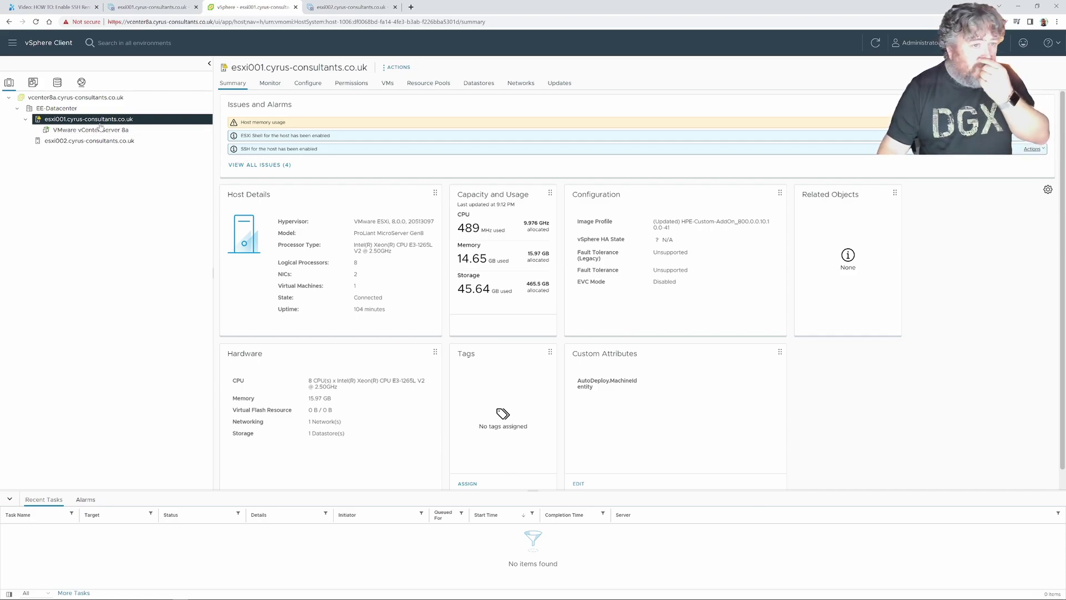
click(97, 141)
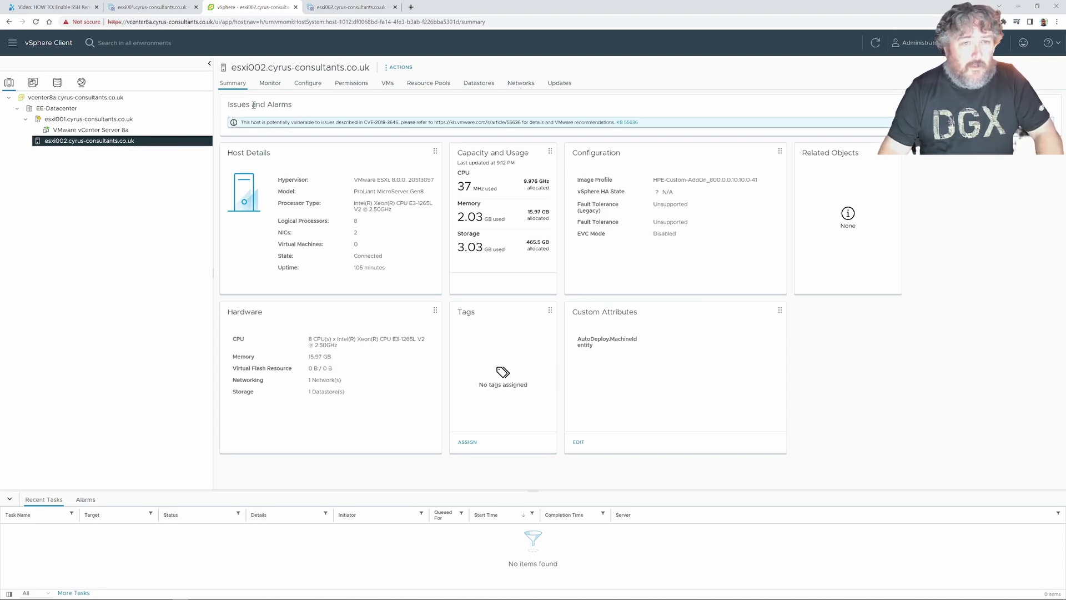
- Start the ESXi Shell service in esxi002's Configure > System > Services, then select SSH
click(307, 87)
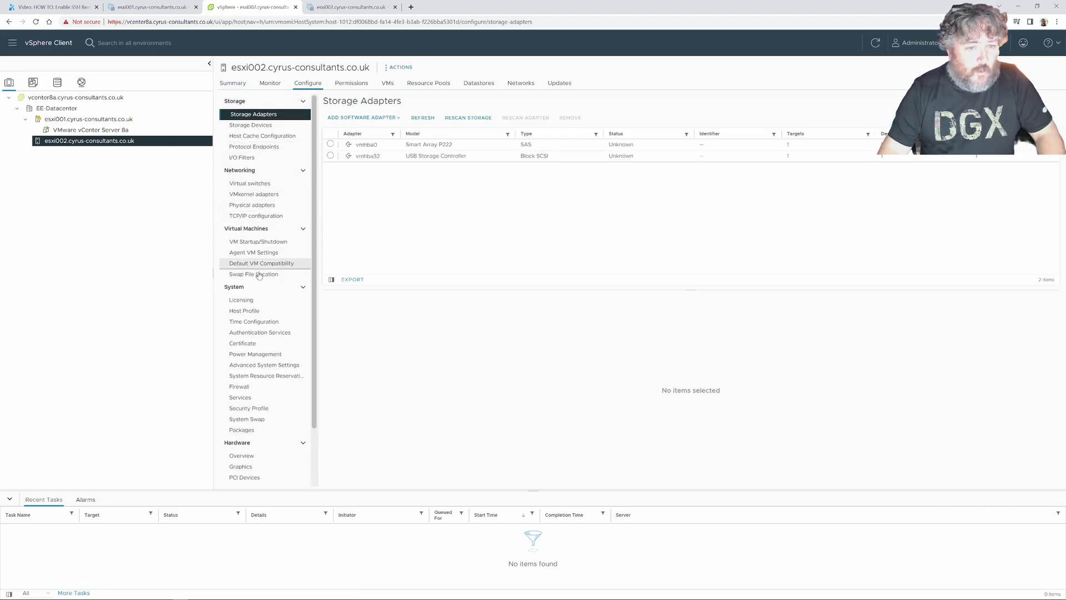
click(256, 399)
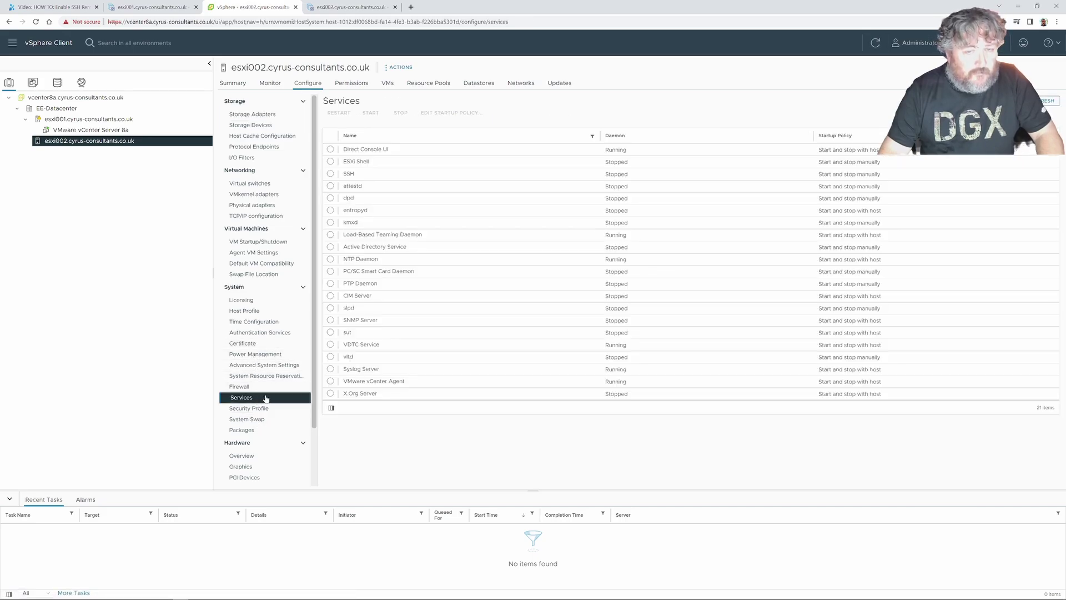
click(348, 164)
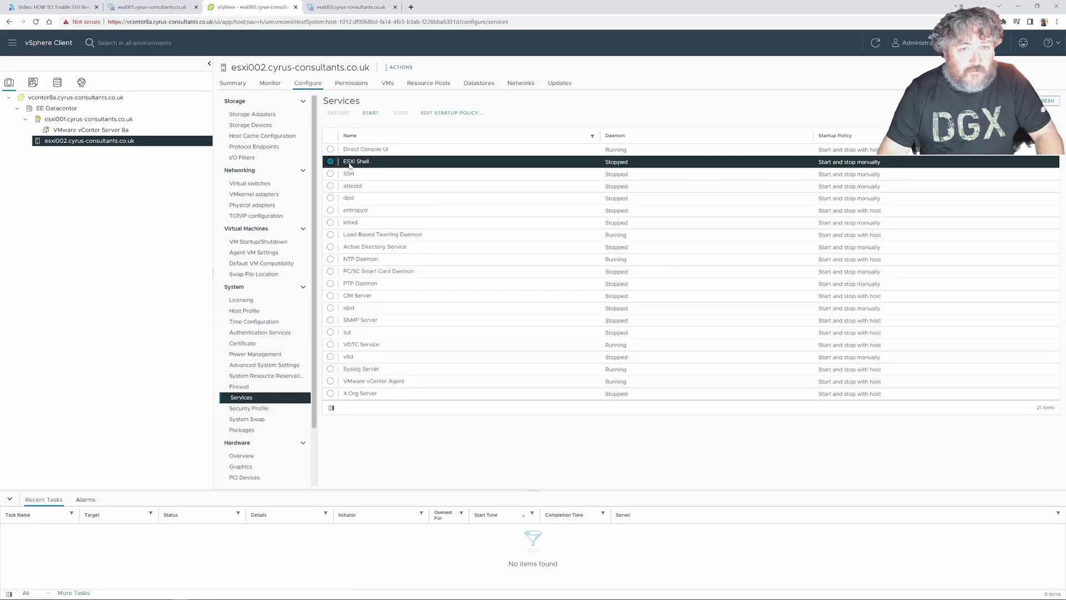
click(371, 114)
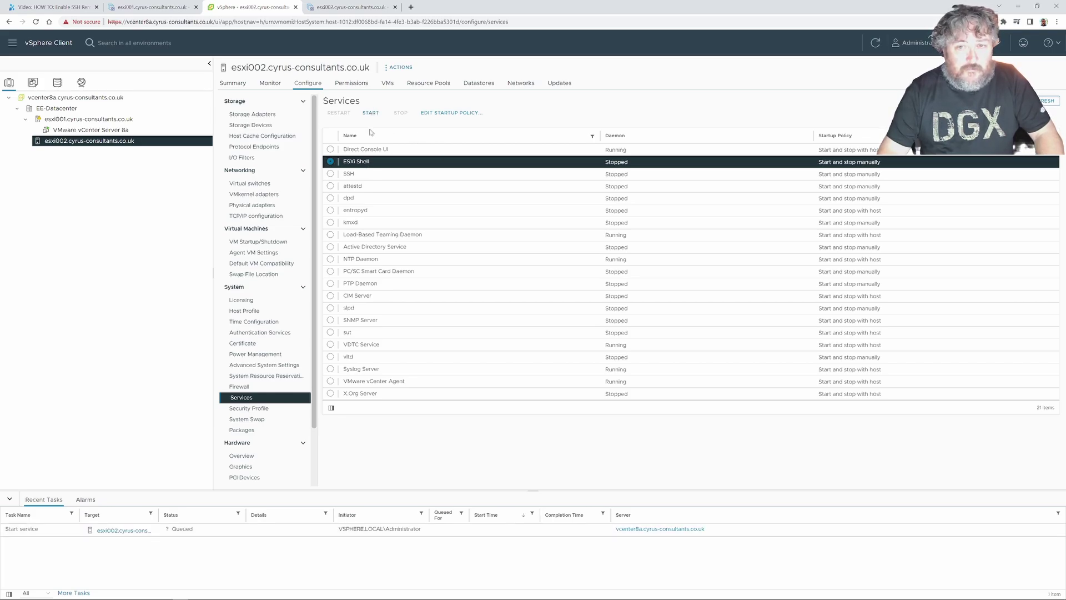
click(330, 174)
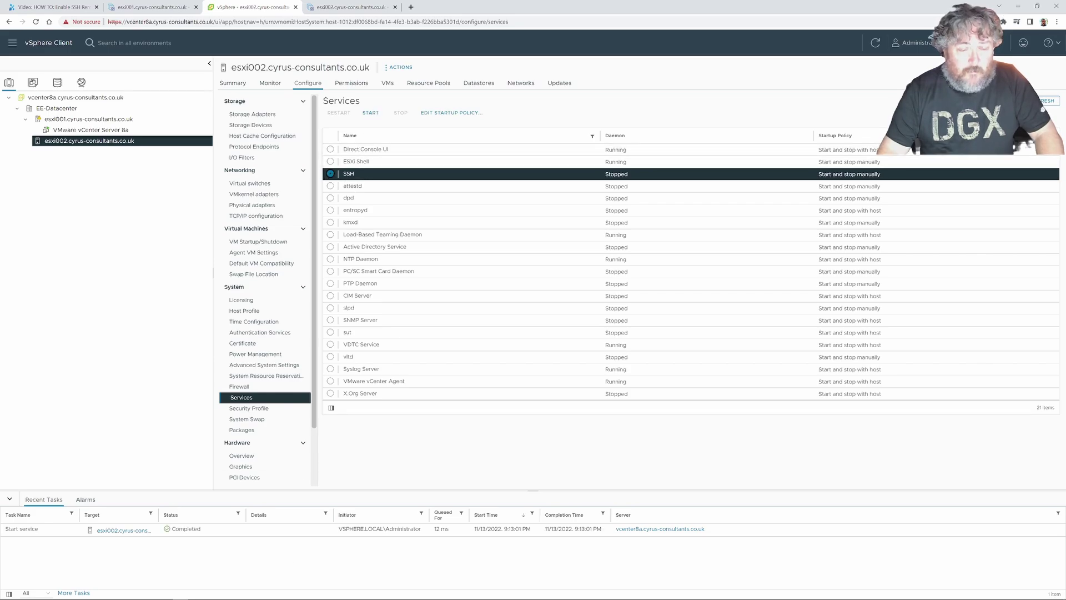
- Load the saved esxi002 session in a new PuTTY session, connect, and dismiss the refusal
click(212, 593)
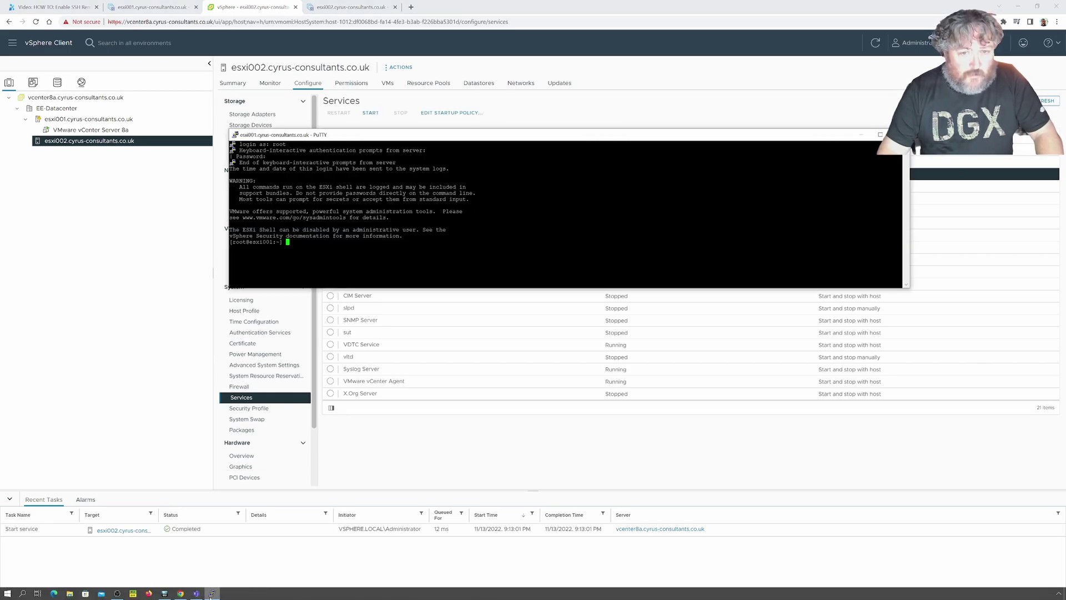
click(235, 135)
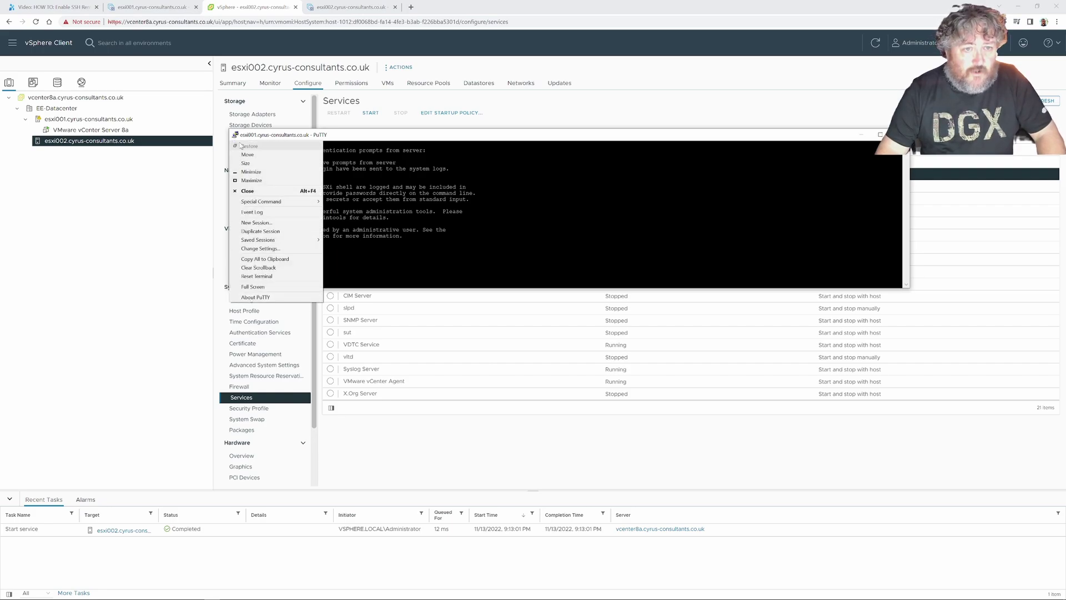
click(271, 223)
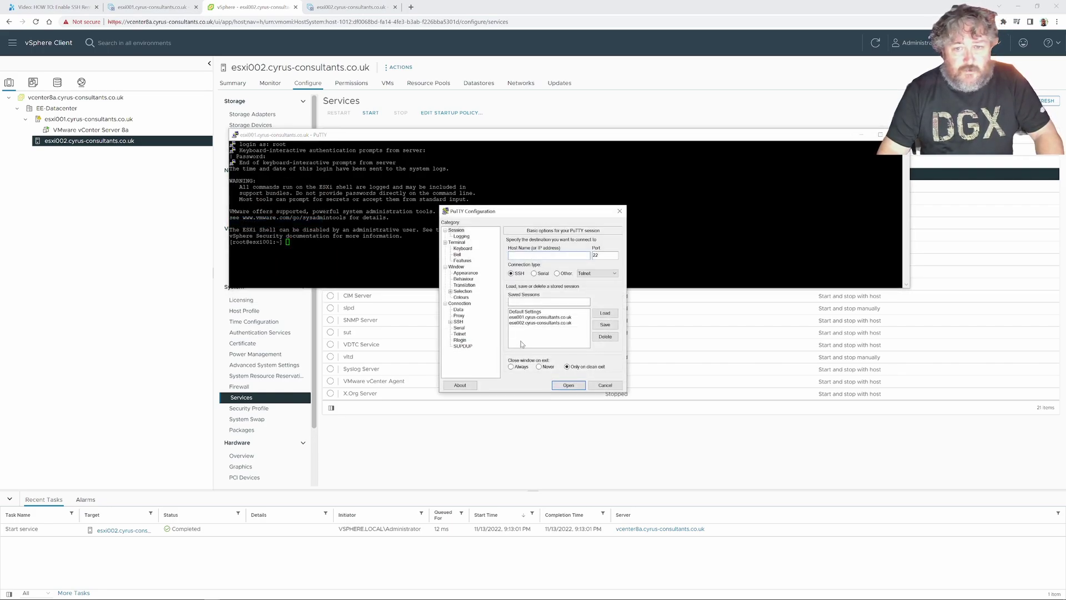
click(530, 323)
click(605, 313)
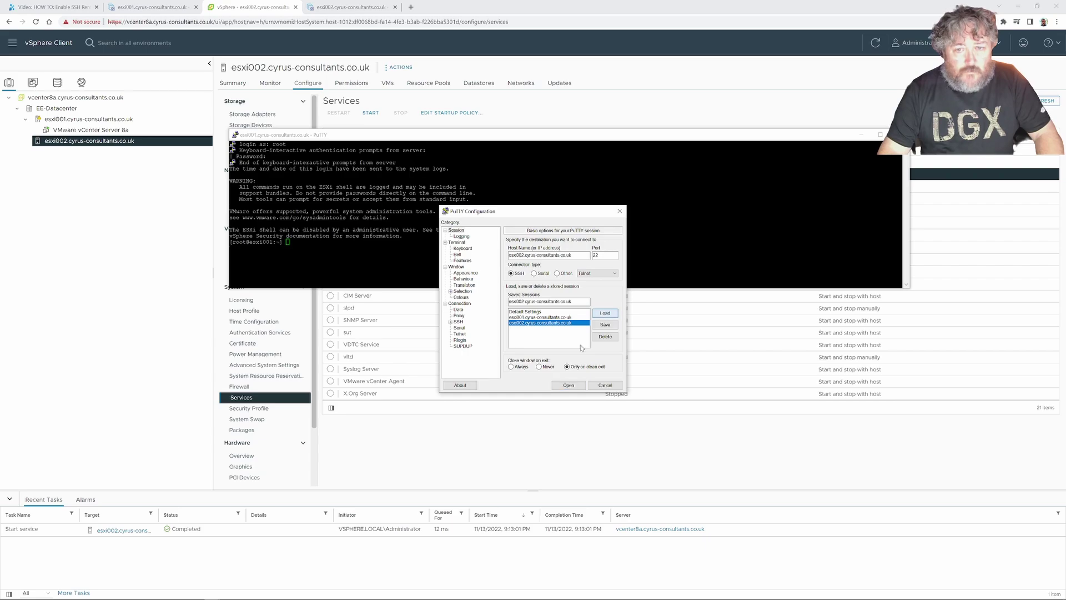
click(568, 385)
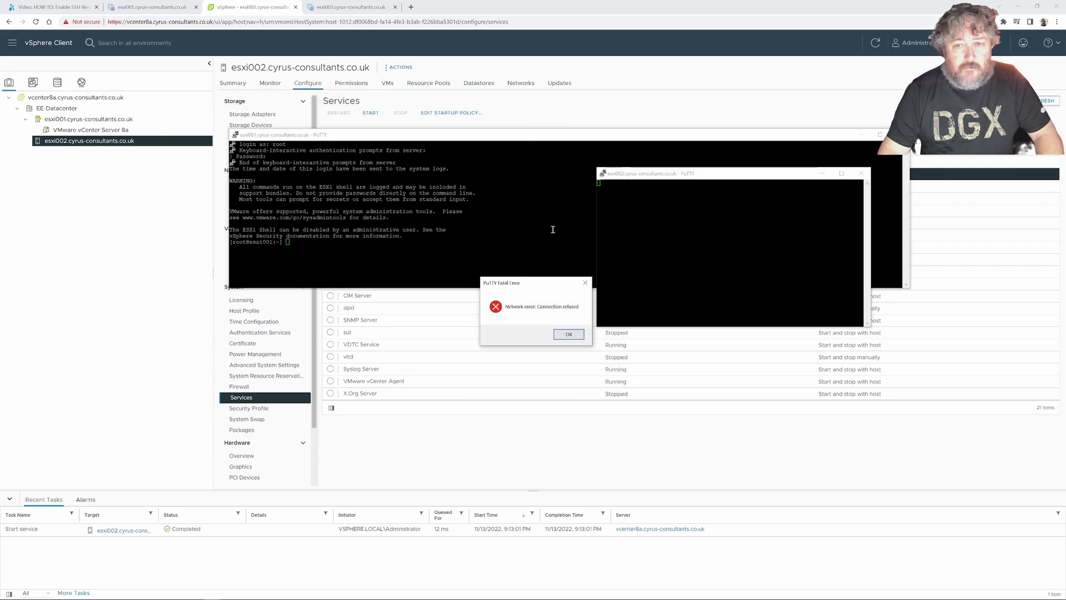
click(568, 335)
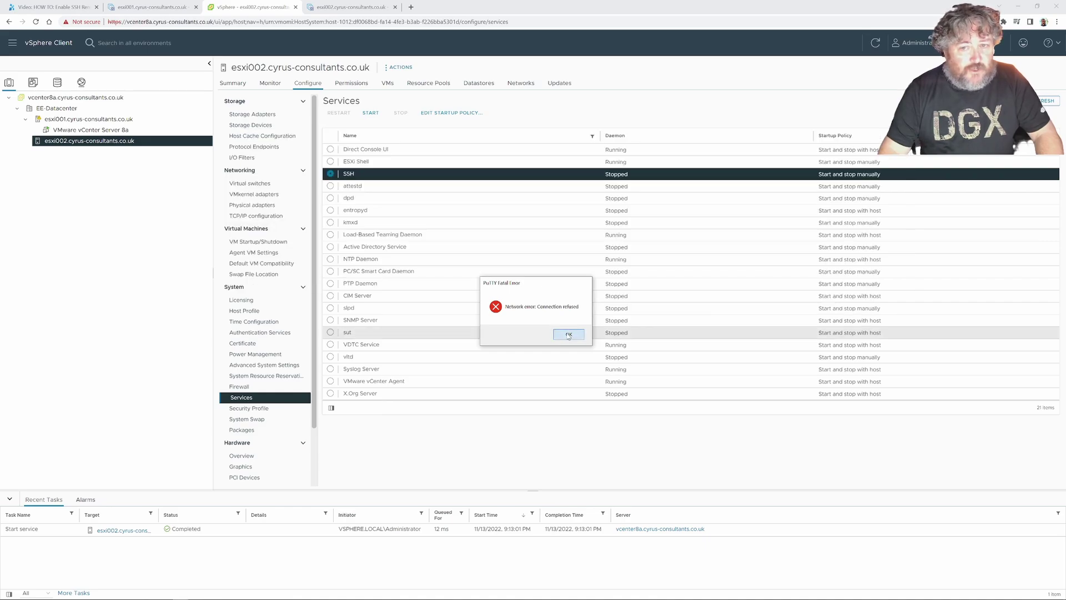
- Start the SSH service on esxi002 and return to its Summary tab
click(561, 332)
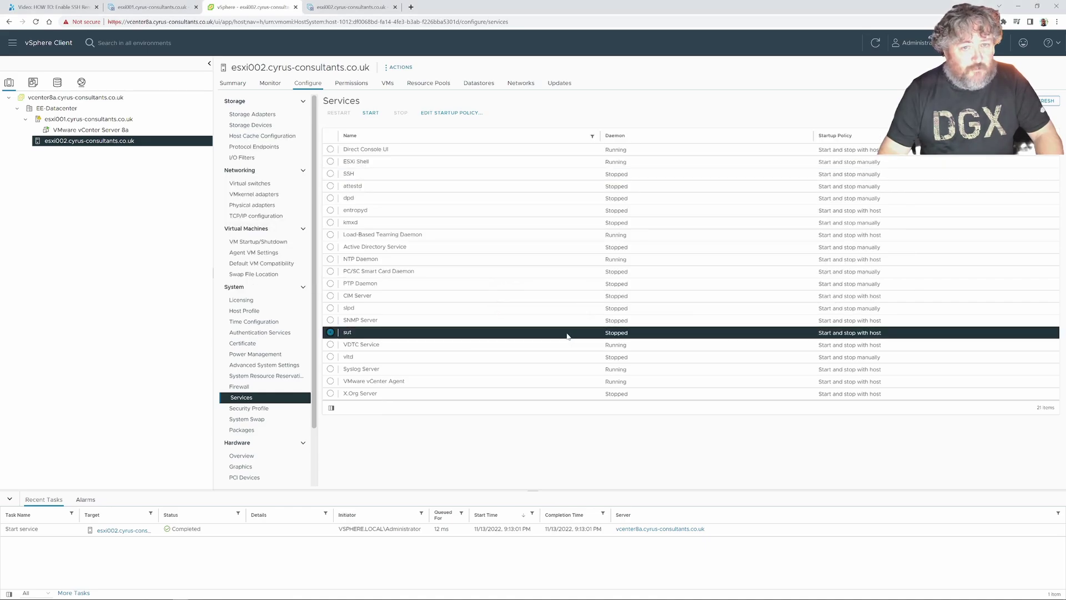
click(331, 173)
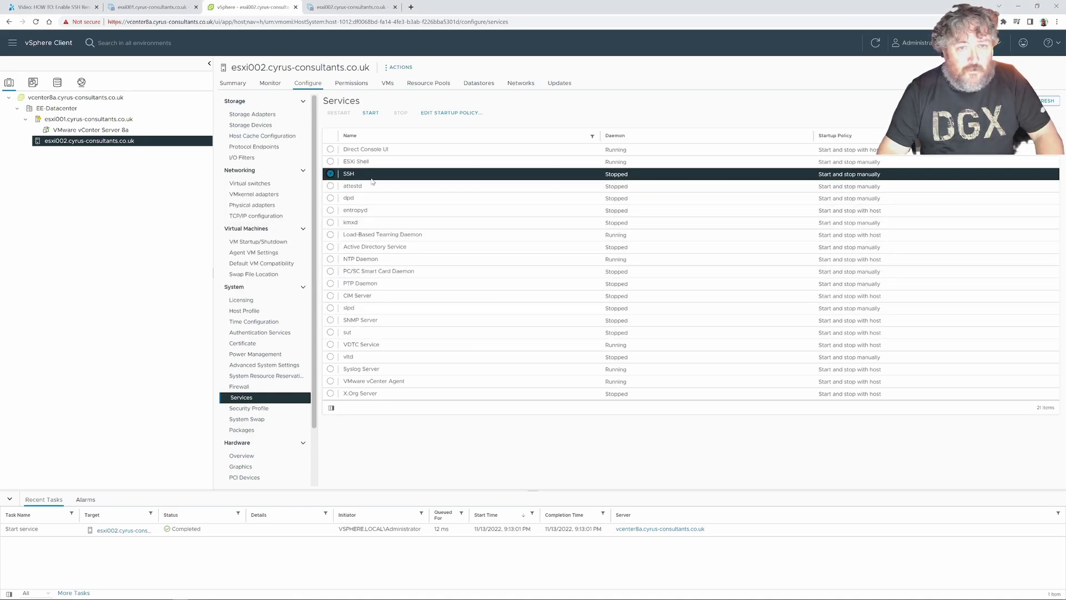
click(371, 114)
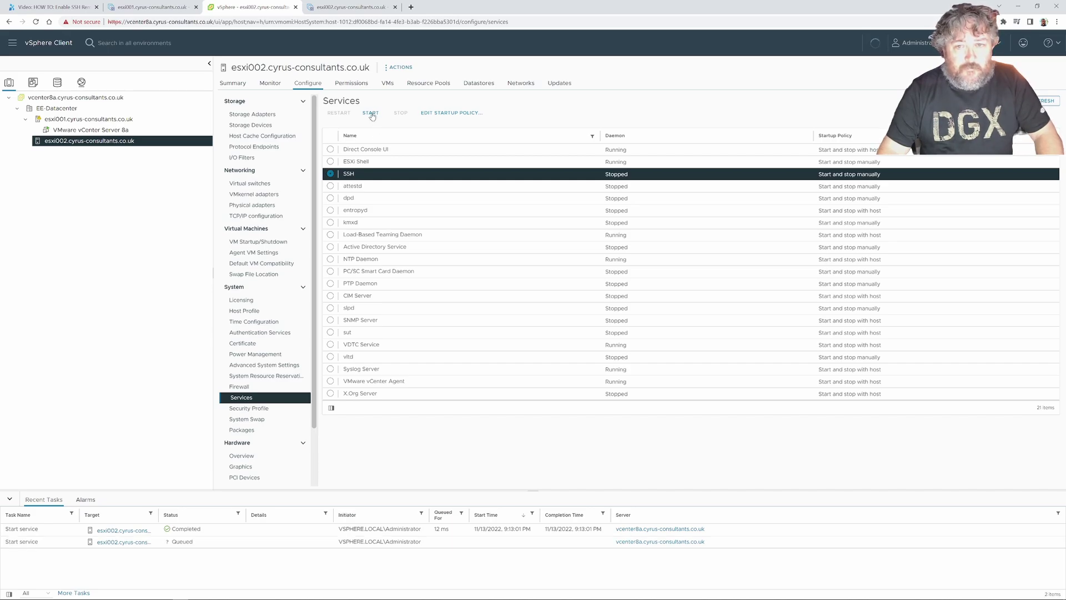
click(233, 85)
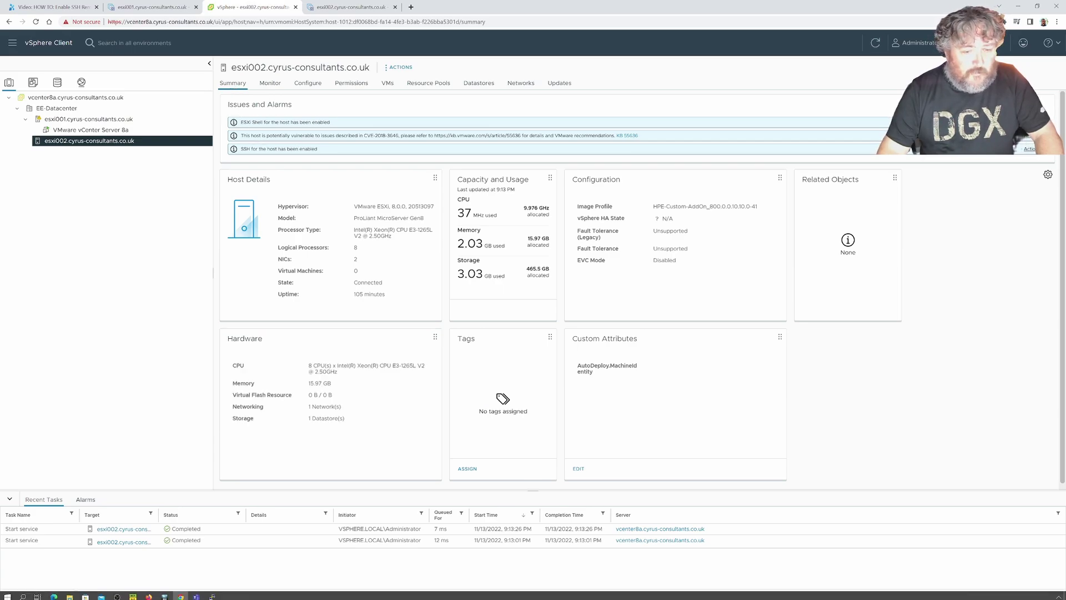
- Restart the PuTTY session to esxi002, accept the new host key, and log in as root
mouse_move(217, 595)
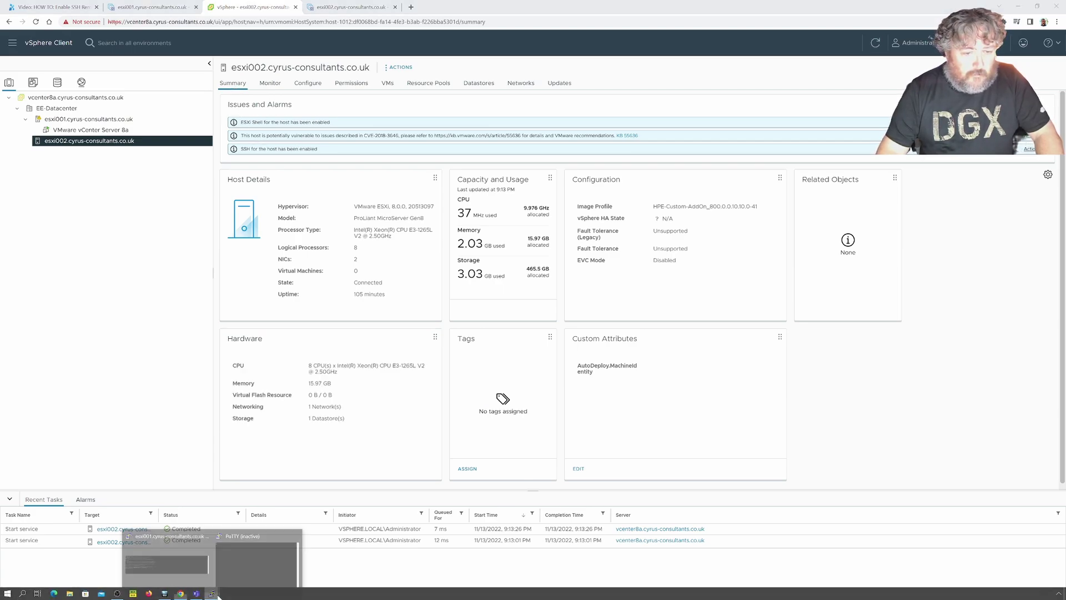
click(267, 572)
click(603, 176)
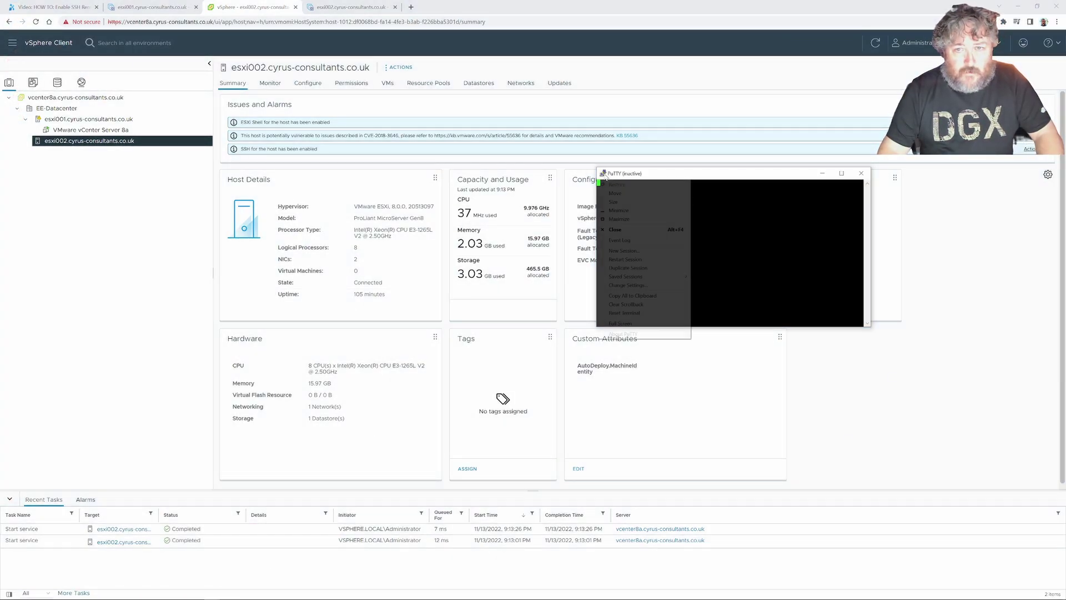
click(630, 260)
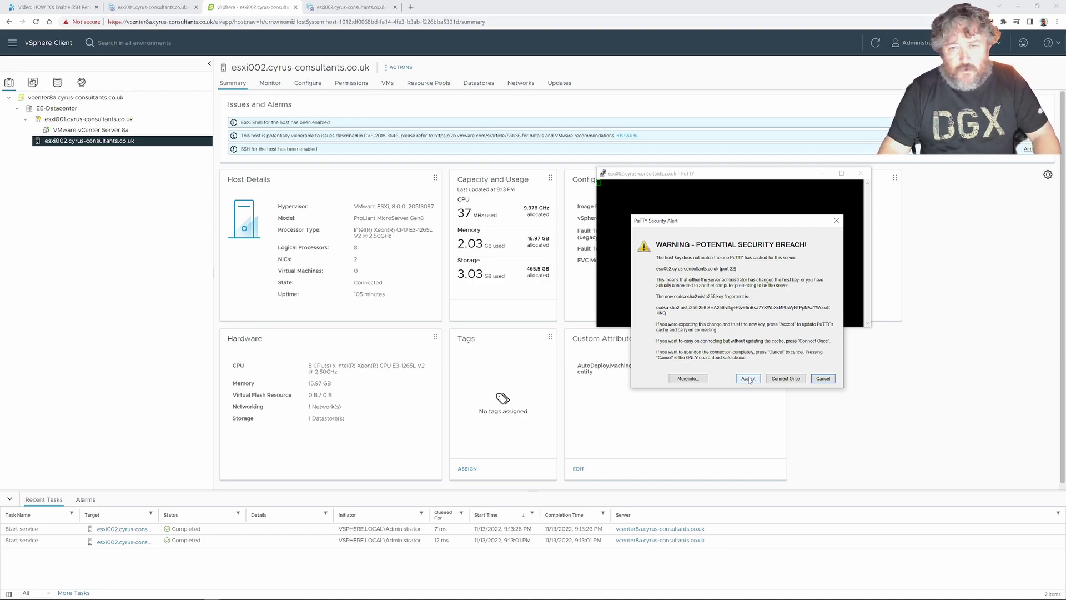
click(748, 378)
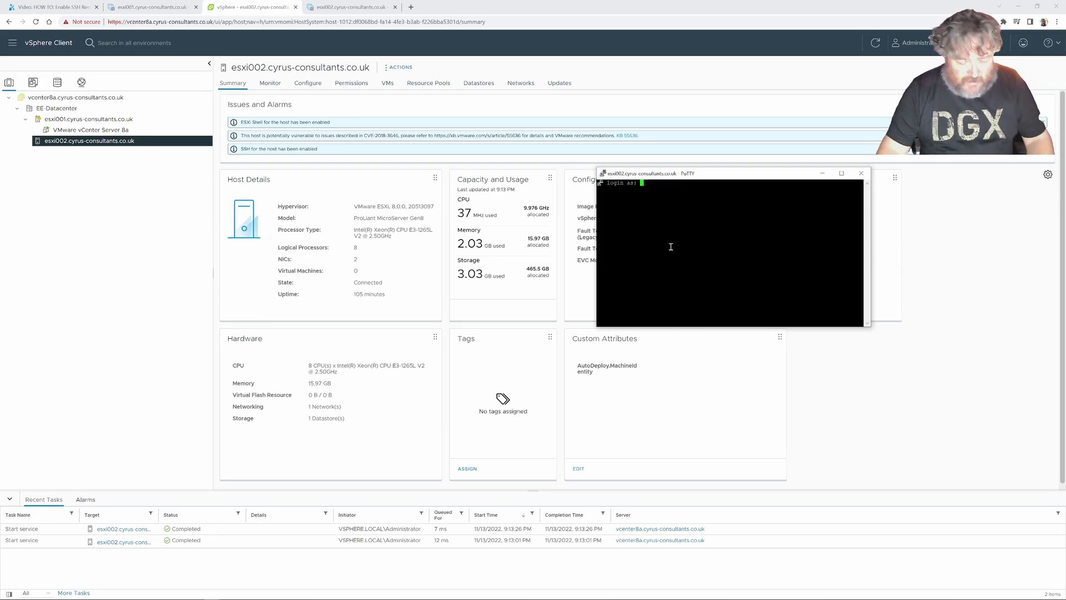
text(root)
key(Return)
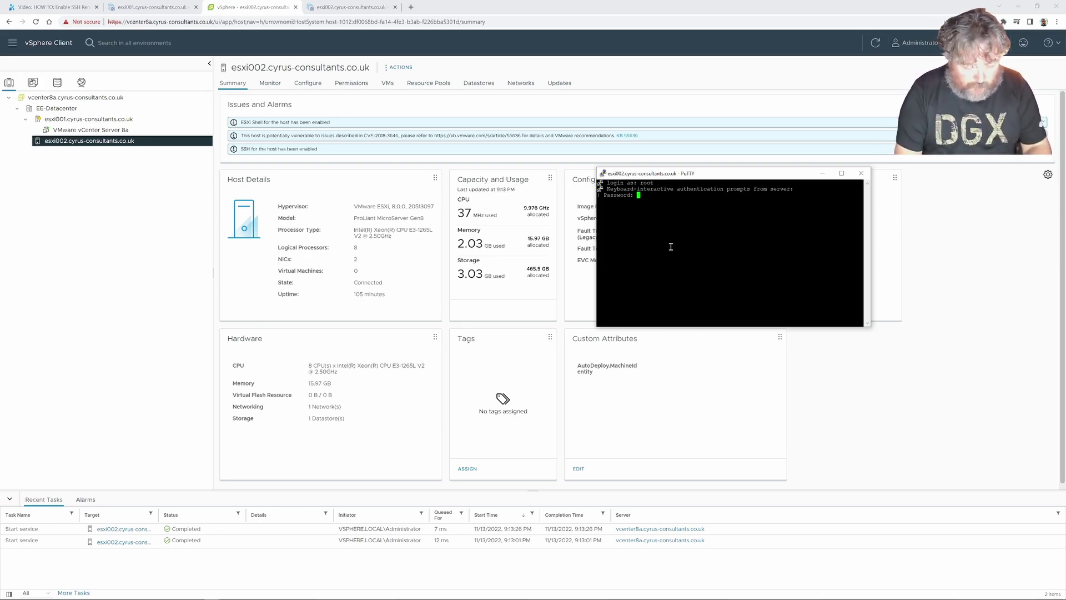
key(Return)
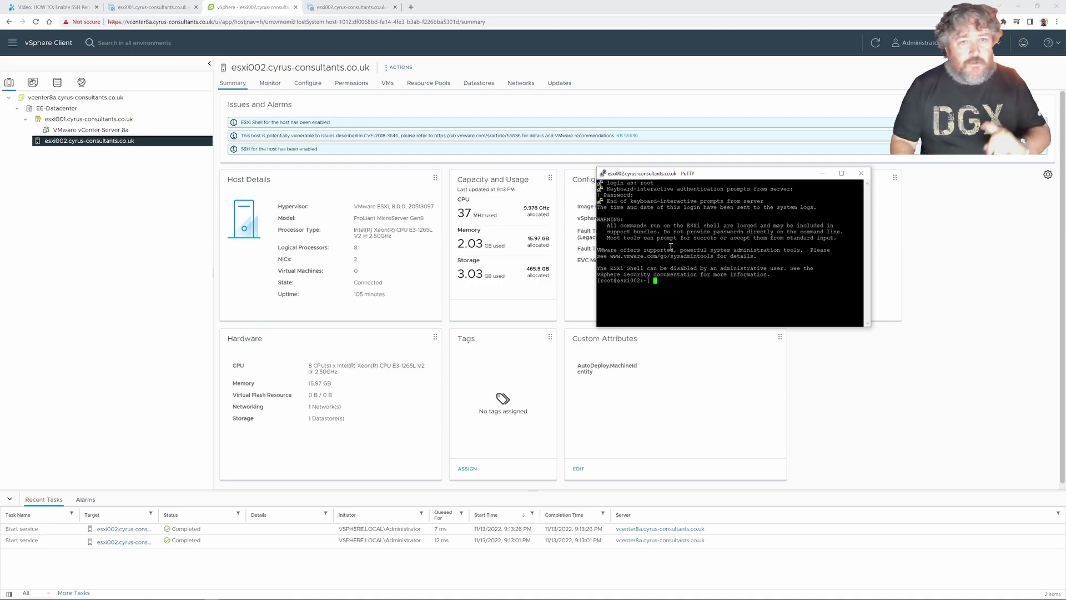
- Return to vSphere and select host esxi001.cyrus-consultants.co.uk to view its summary
click(124, 130)
click(120, 120)
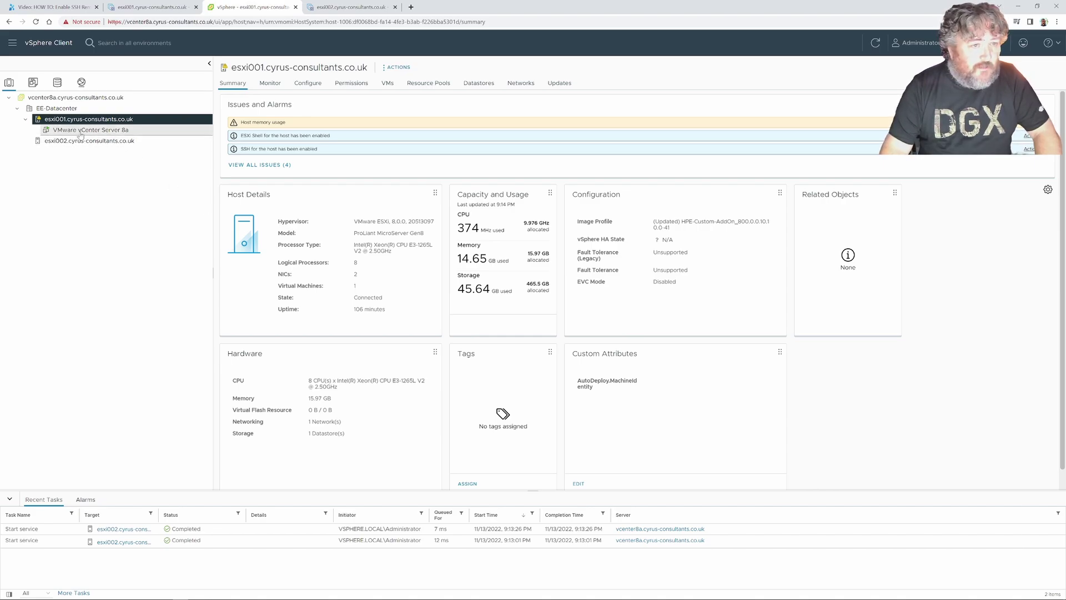
click(133, 137)
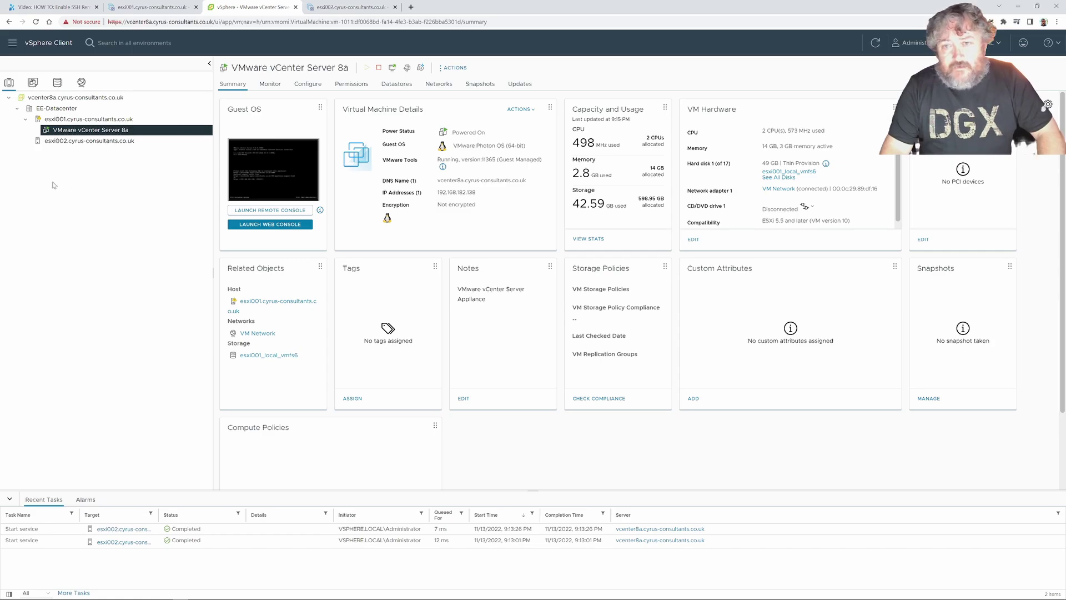
click(72, 119)
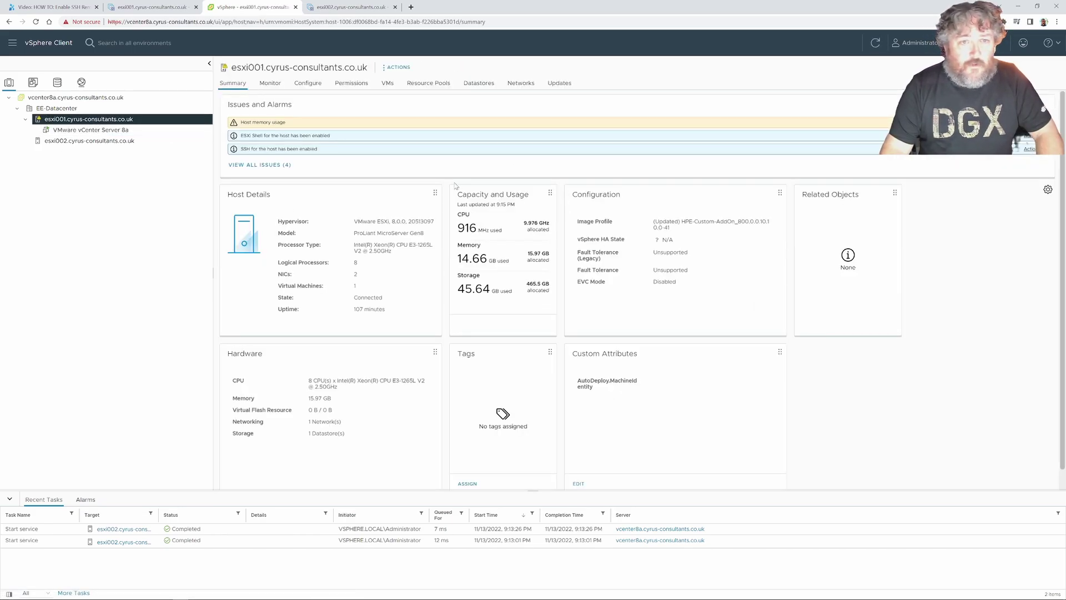